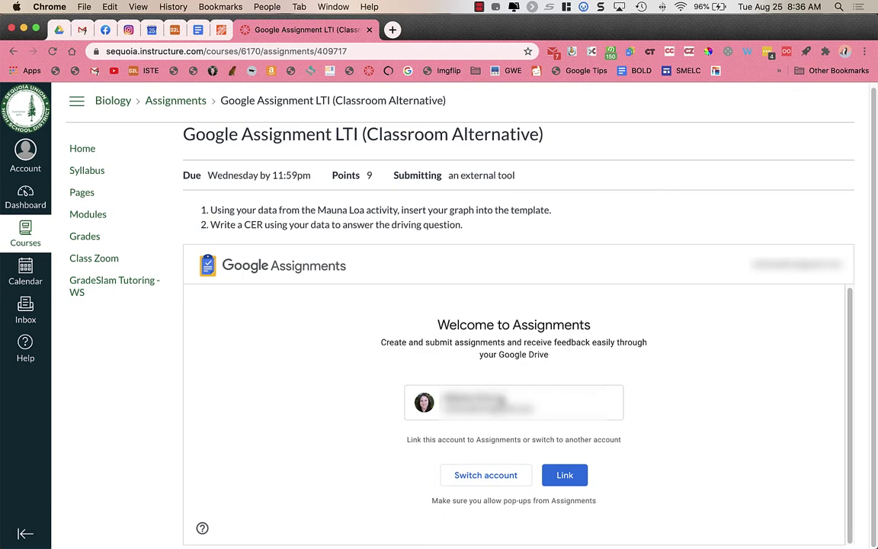
# Link the Google account to Google Assignments and confirm it in the Link Google Account popup
pyautogui.click(574, 476)
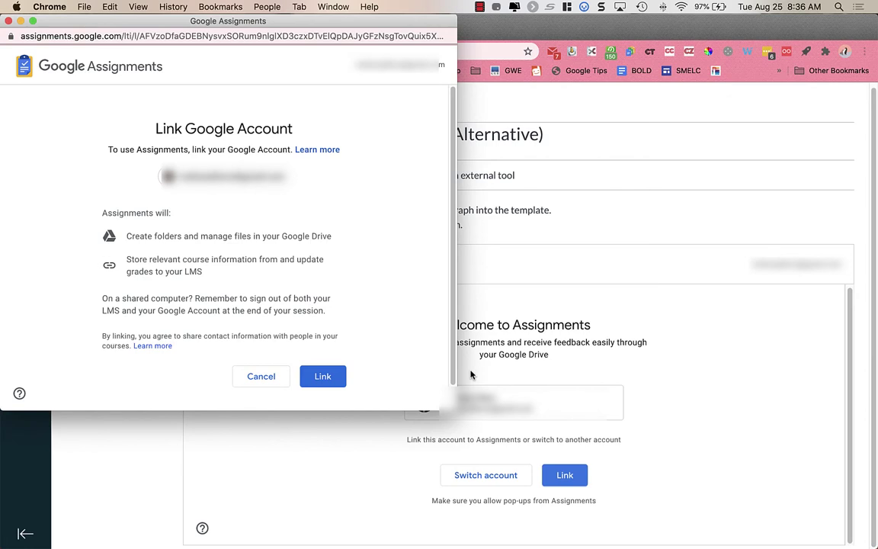
pyautogui.click(329, 380)
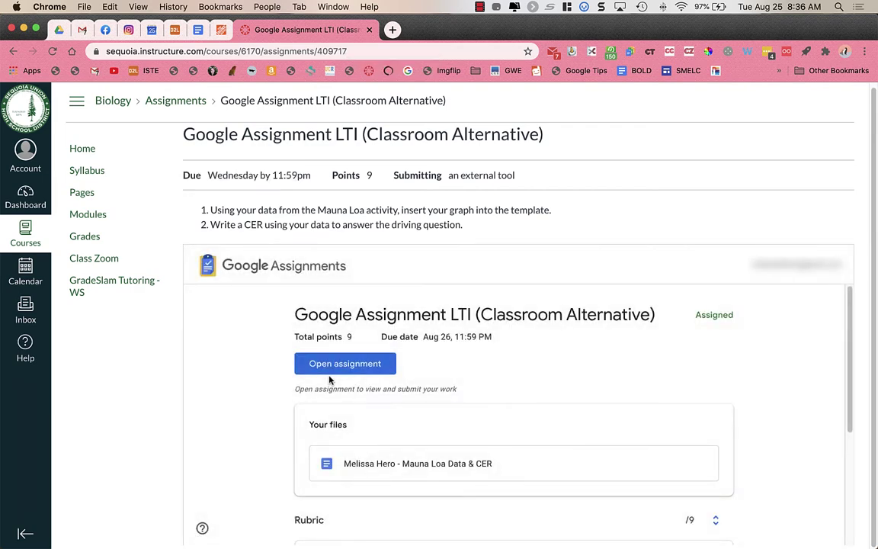
# Scroll the embedded assignment to its files and the Claim/Evidence/Reasoning rubric, then open it separately
pyautogui.scroll(-2, 277, 356)
pyautogui.scroll(2, 277, 355)
pyautogui.moveTo(853, 377); pyautogui.dragTo(840, 506)
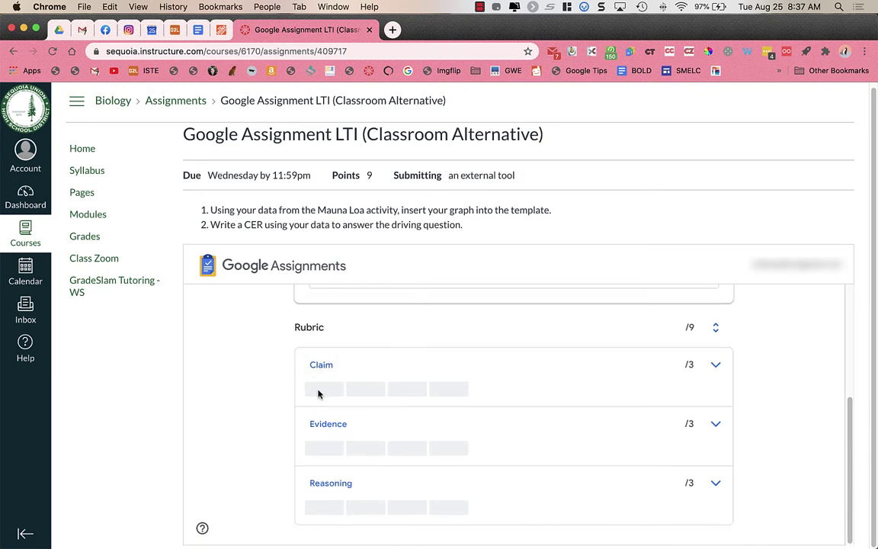
pyautogui.moveTo(848, 416); pyautogui.dragTo(864, 301)
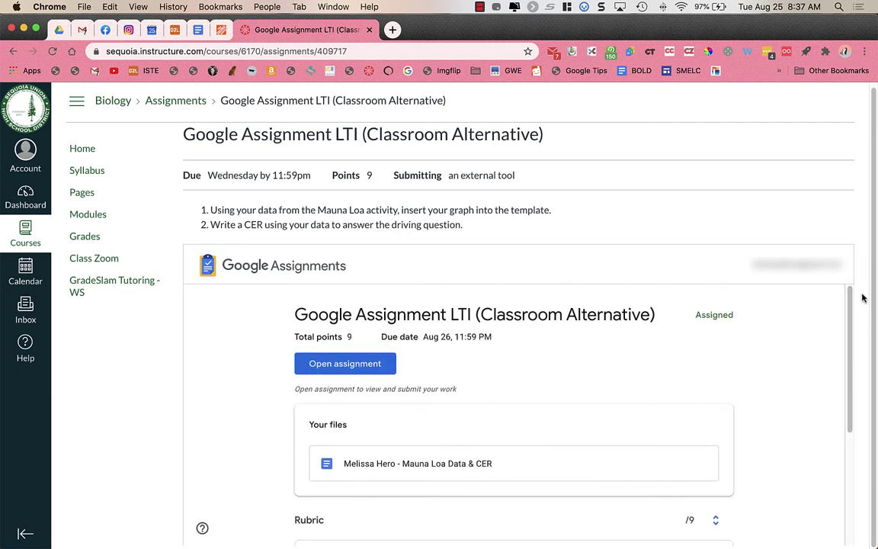
pyautogui.click(346, 363)
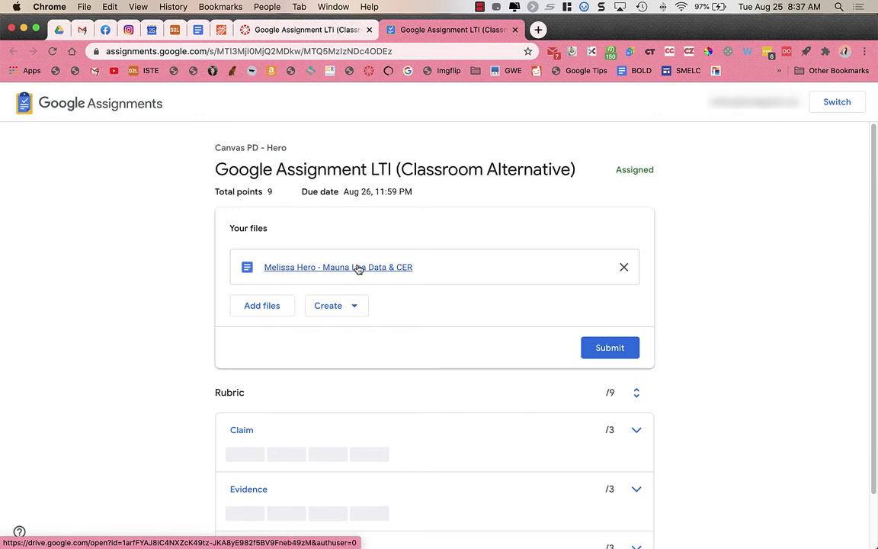
# Open the attached Mauna Loa Data & CER document listed under Your files
pyautogui.click(297, 268)
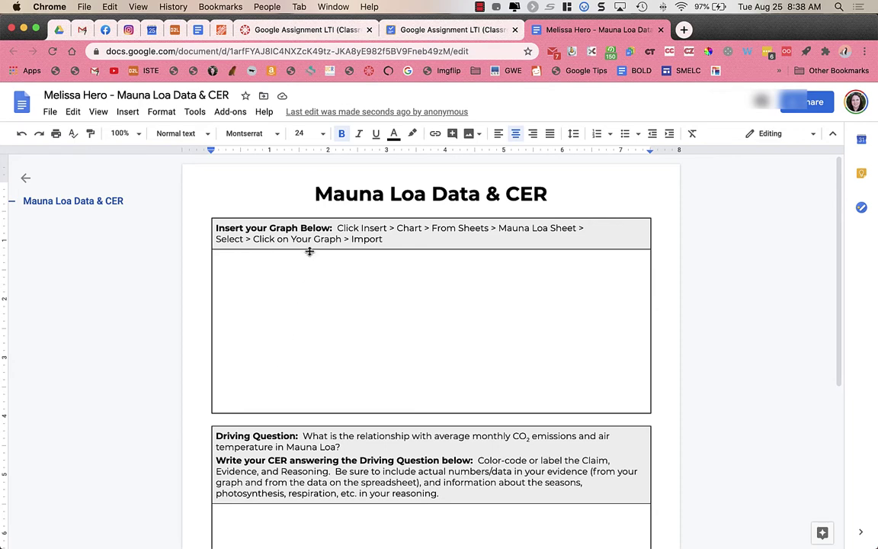
# Type ';jaf ;lsj al' in the graph box and 'A fsfafasad' in the CER answer box
pyautogui.scroll(-5, 313, 310)
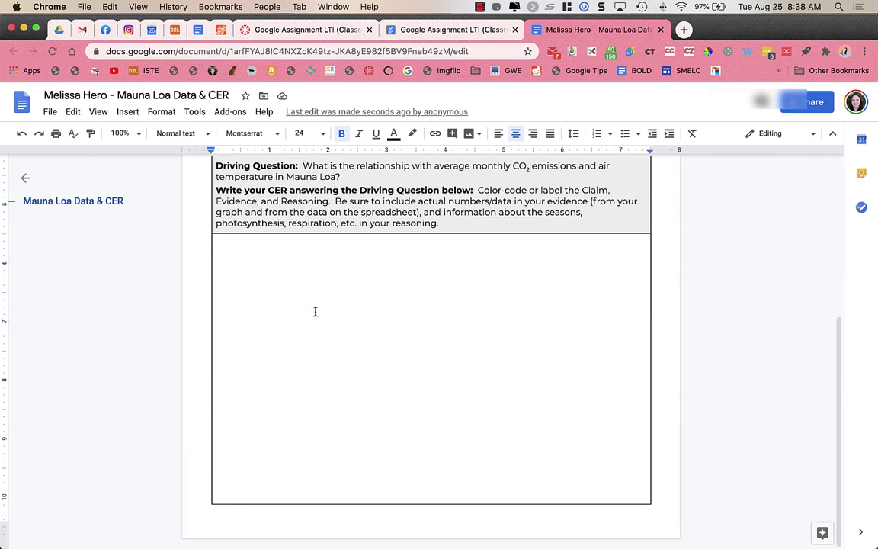
pyautogui.scroll(5, 314, 310)
pyautogui.click(326, 241)
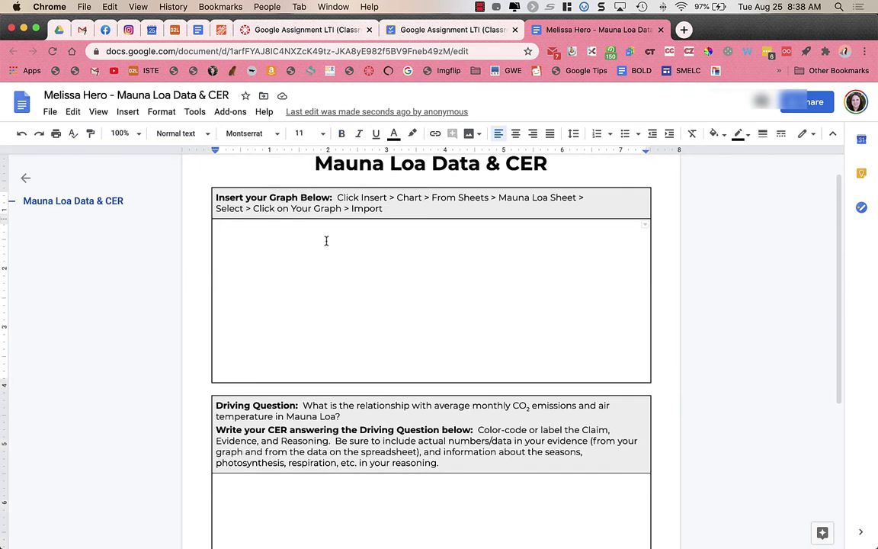
pyautogui.write(';jaf ;lsj als')
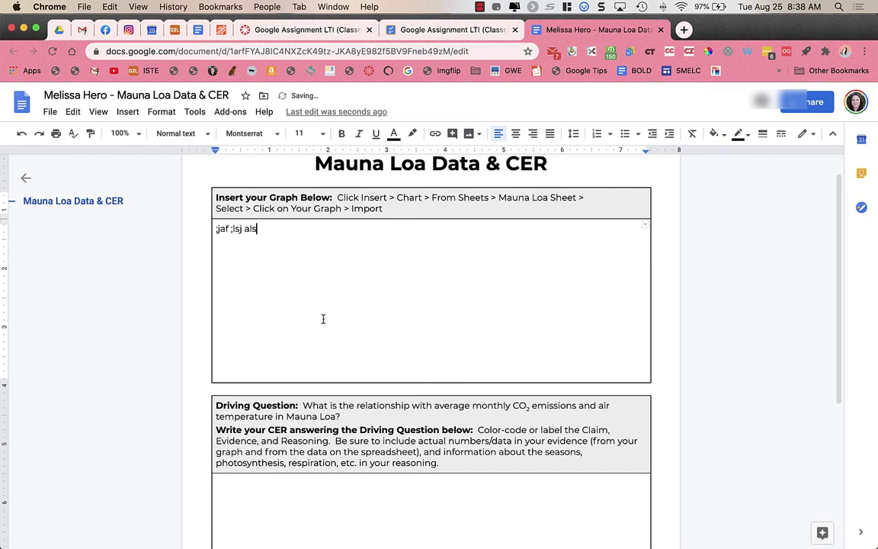
pyautogui.scroll(-3, 323, 318)
pyautogui.click(400, 446)
pyautogui.write('A fsfafasad')
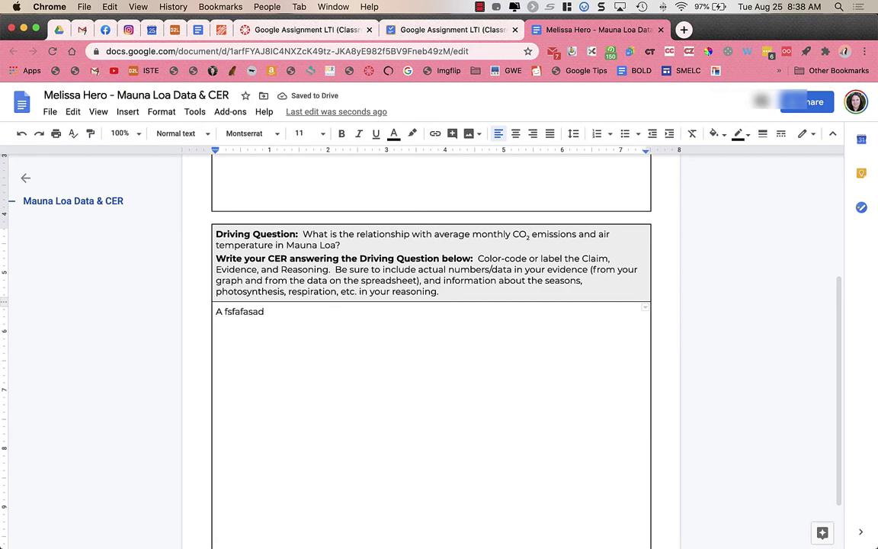
pyautogui.scroll(5, 352, 297)
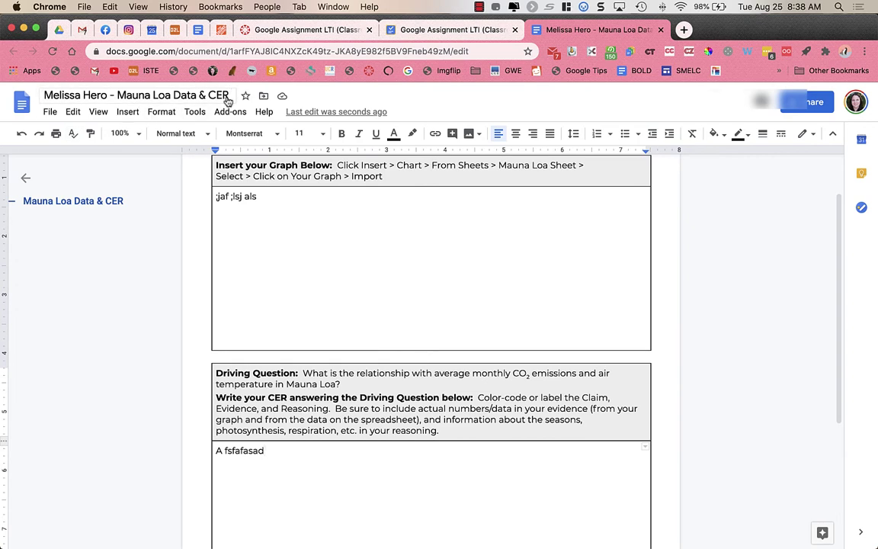
# On the Canvas assignment page, open the edited worksheet from the embedded file link, then return to Canvas
pyautogui.click(462, 30)
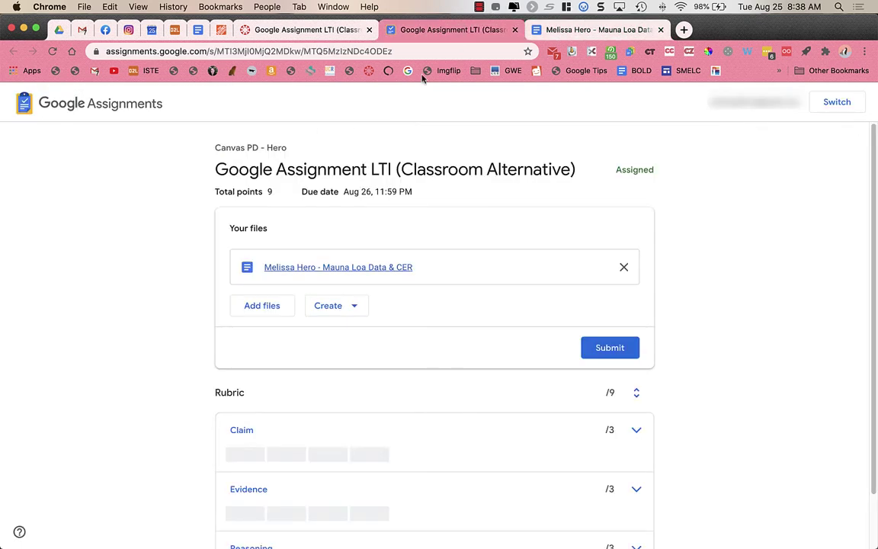
pyautogui.click(319, 34)
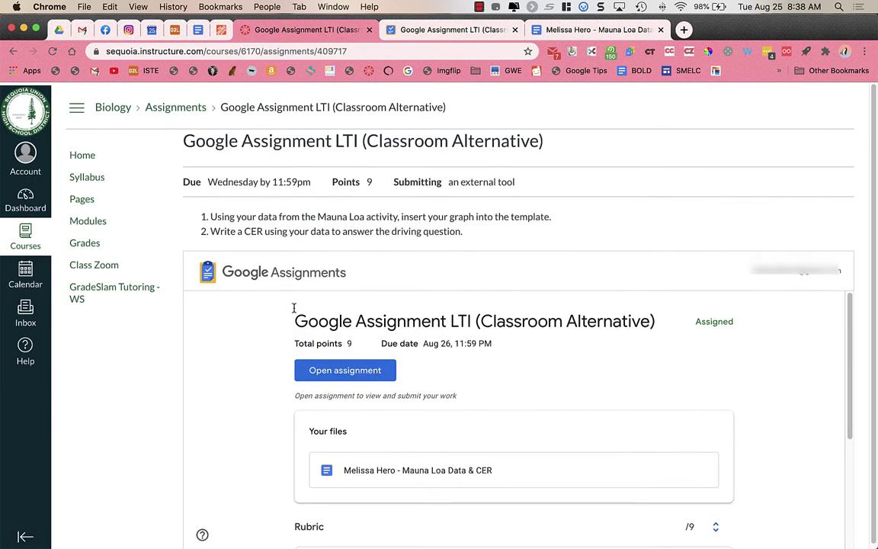
pyautogui.scroll(-2, 294, 307)
pyautogui.scroll(2, 294, 293)
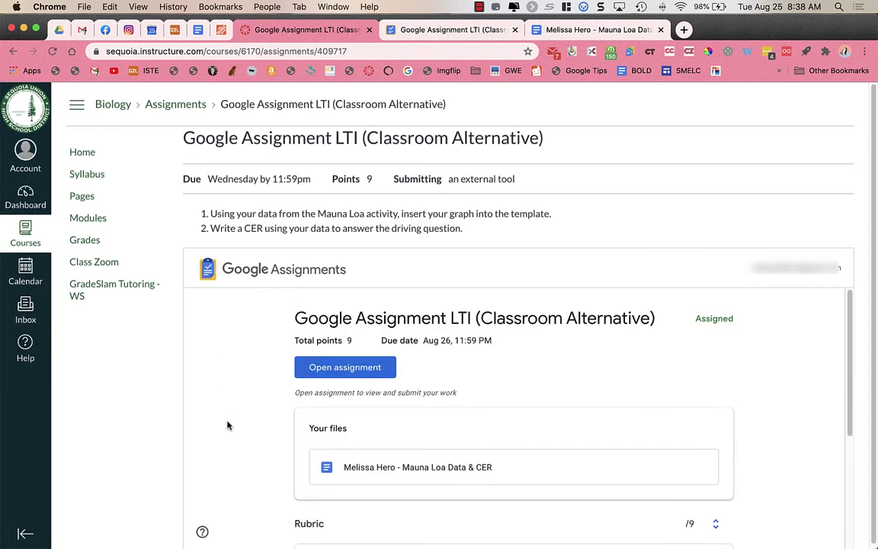
pyautogui.scroll(-5, 228, 423)
pyautogui.scroll(5, 227, 425)
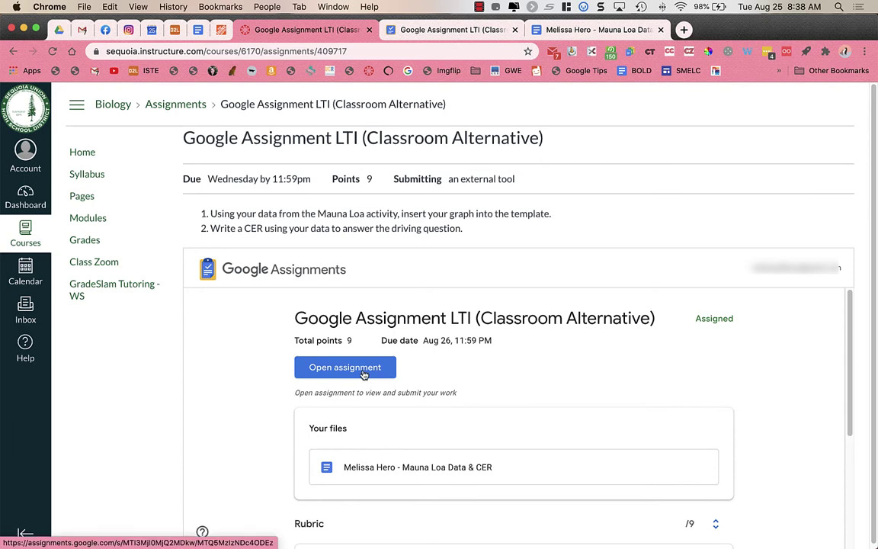
pyautogui.click(383, 472)
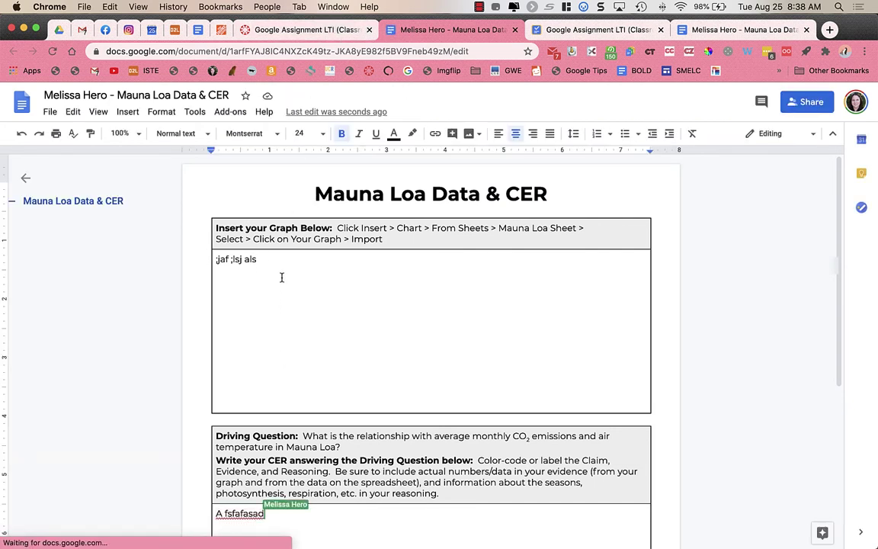
pyautogui.click(272, 29)
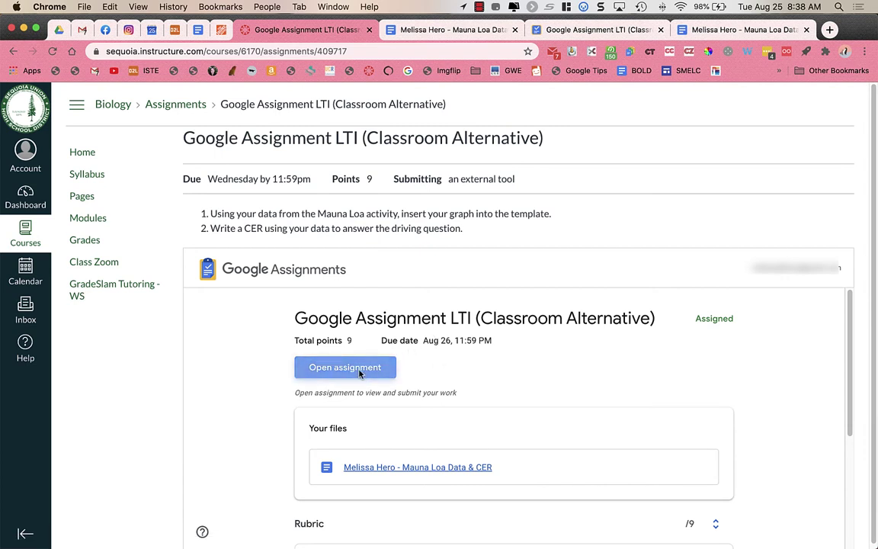
# Reopen the assignment in a new tab and open, then dismiss, the Create new-file menu
pyautogui.click(382, 369)
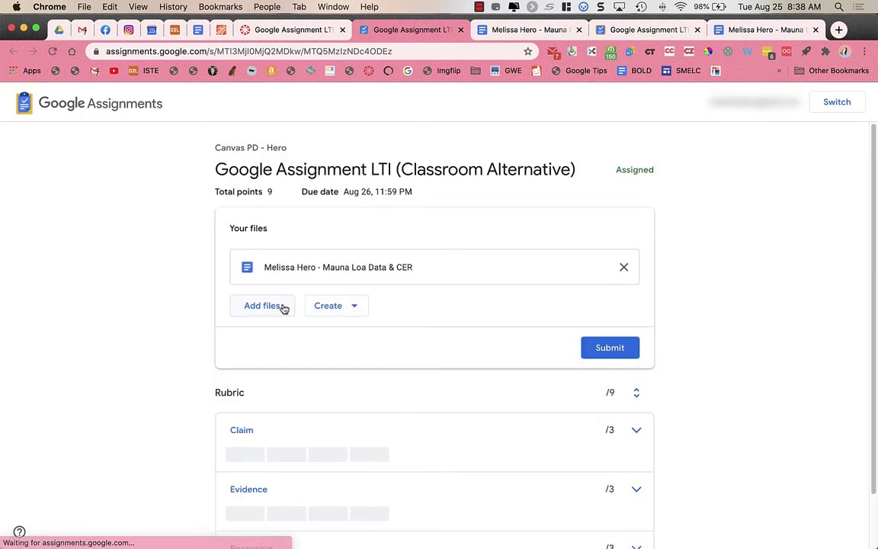
pyautogui.click(348, 311)
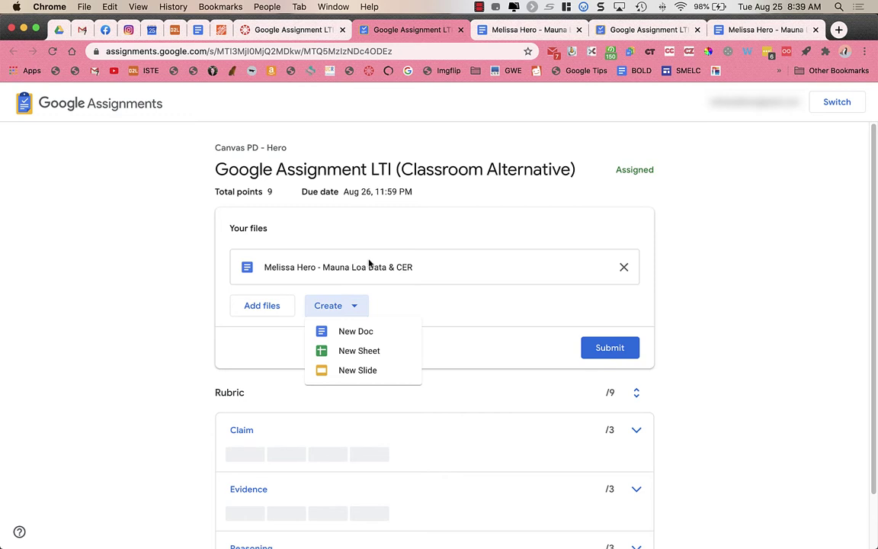
pyautogui.click(453, 306)
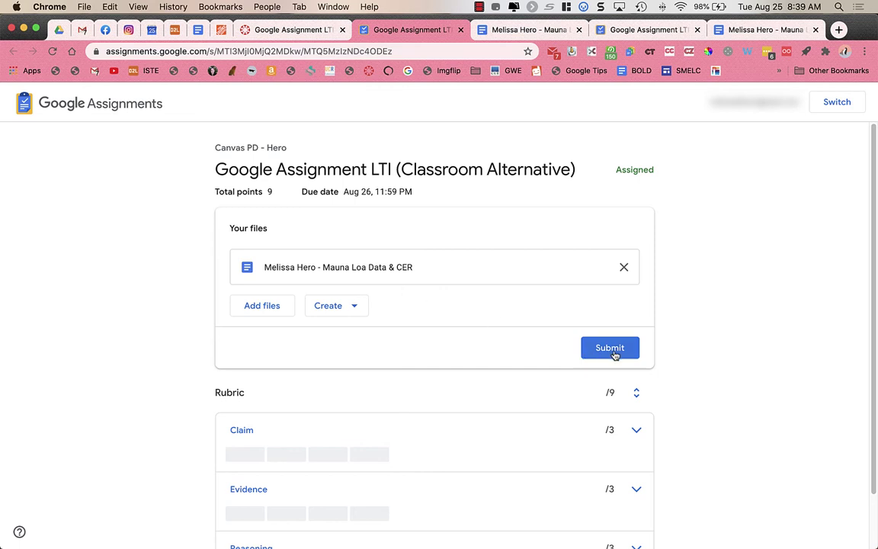
# Submit the Mauna Loa Data & CER work, check the worksheet, and dismiss its access-expired notice
pyautogui.click(610, 348)
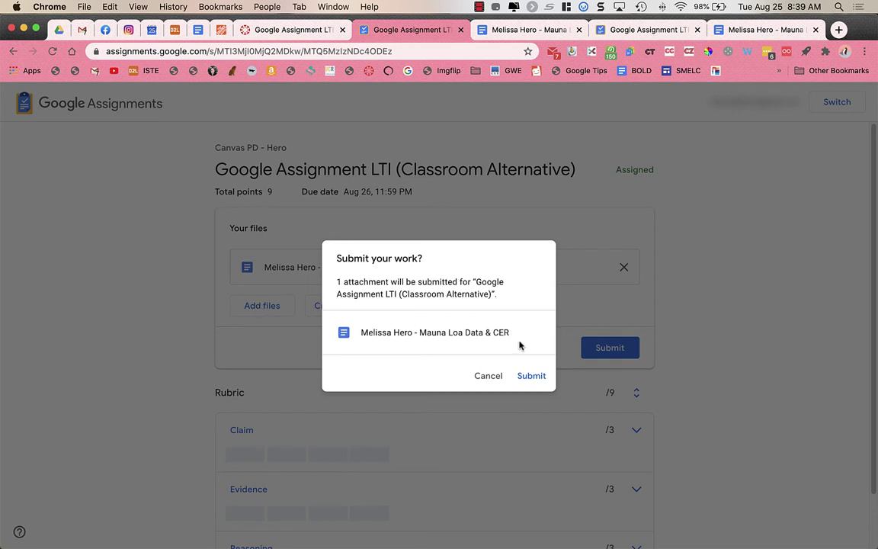
pyautogui.click(533, 381)
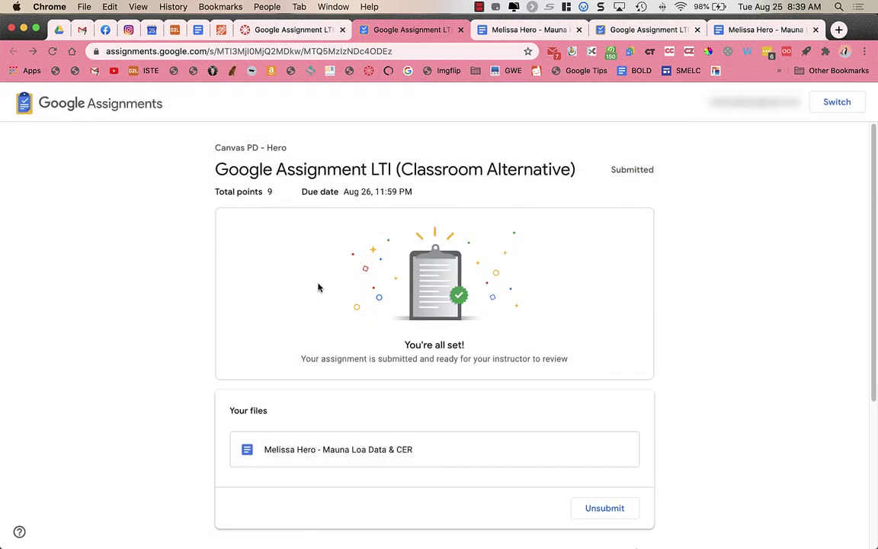
pyautogui.scroll(-2, 389, 335)
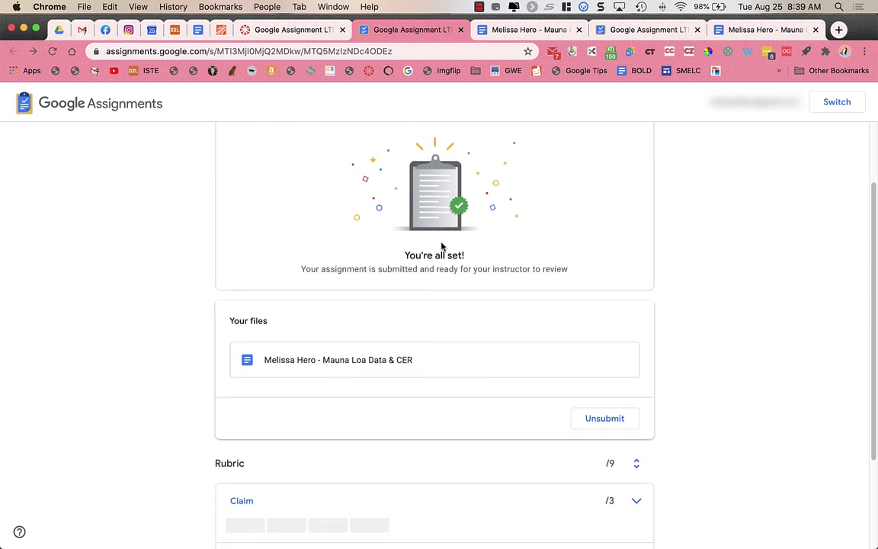
pyautogui.click(516, 30)
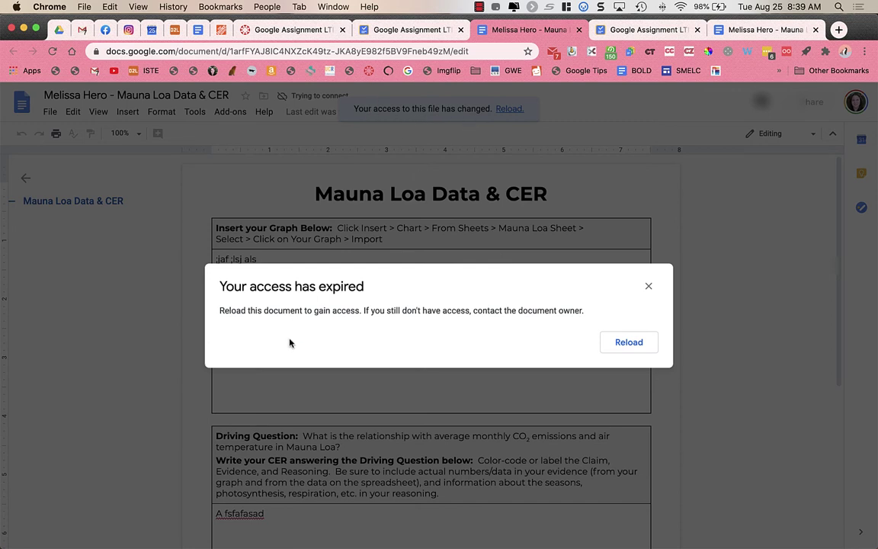
pyautogui.click(649, 286)
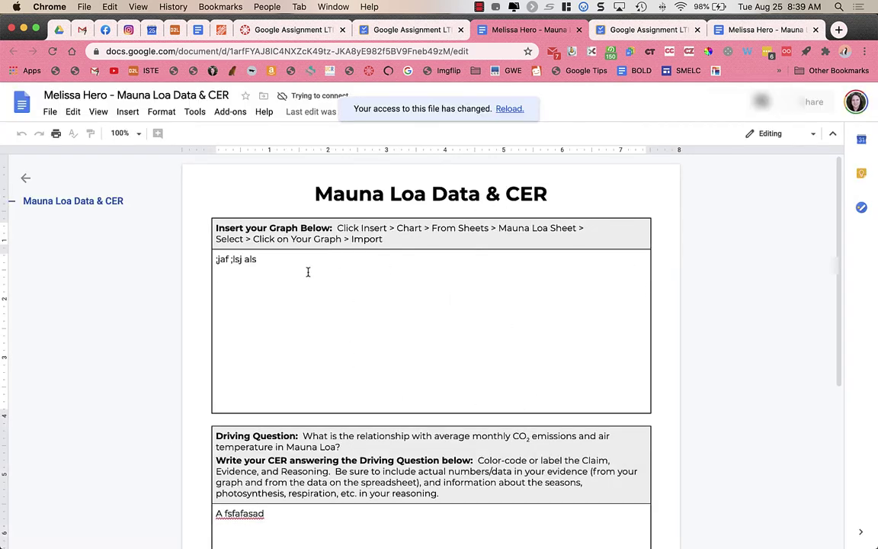
pyautogui.click(399, 31)
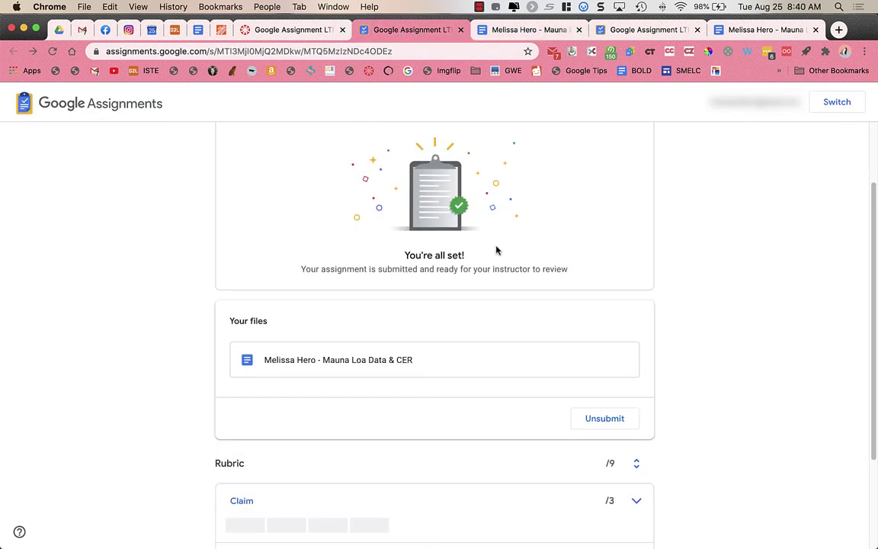
# Reopen the assignment from Canvas in a fresh tab and scroll through it to verify the Submitted status
pyautogui.scroll(1, 600, 370)
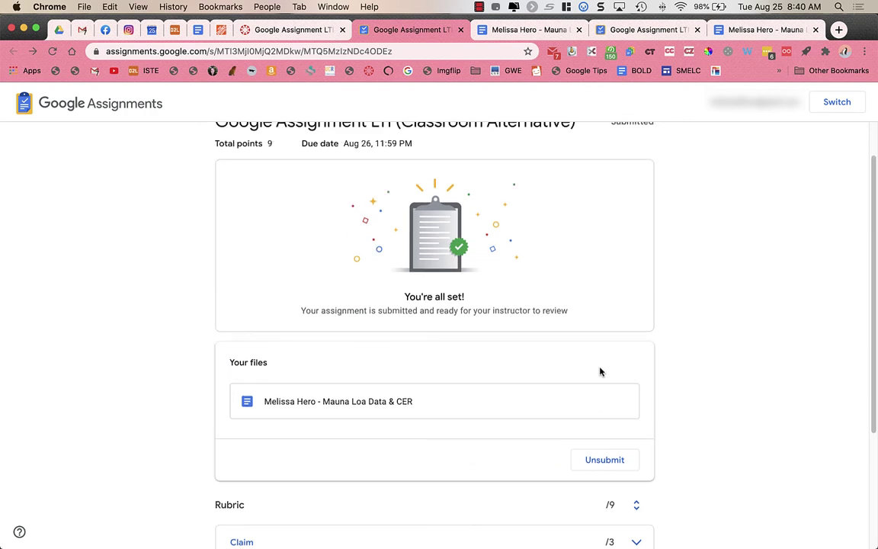
pyautogui.click(290, 31)
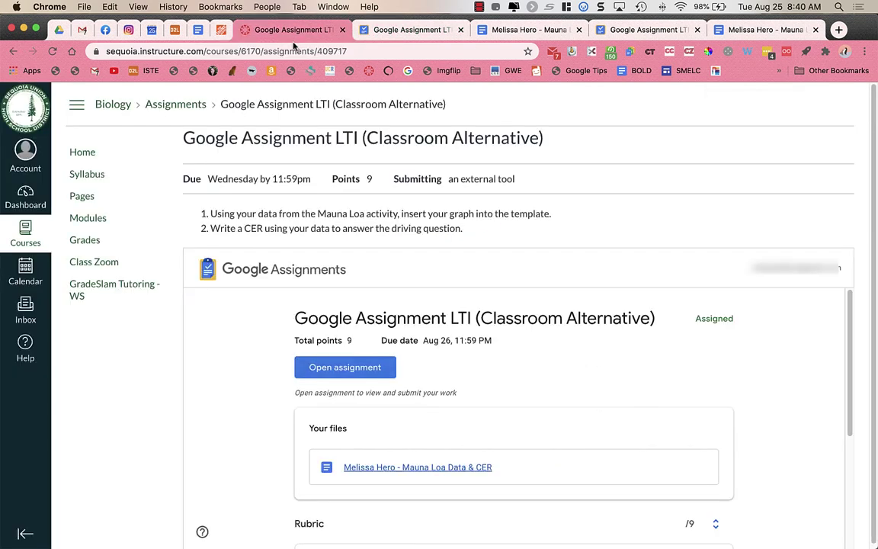
pyautogui.click(339, 368)
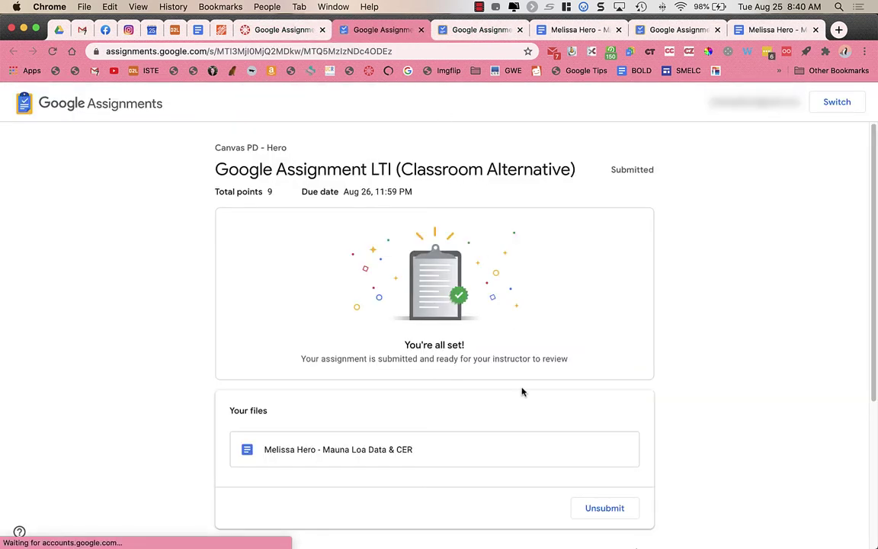
pyautogui.scroll(-3, 523, 392)
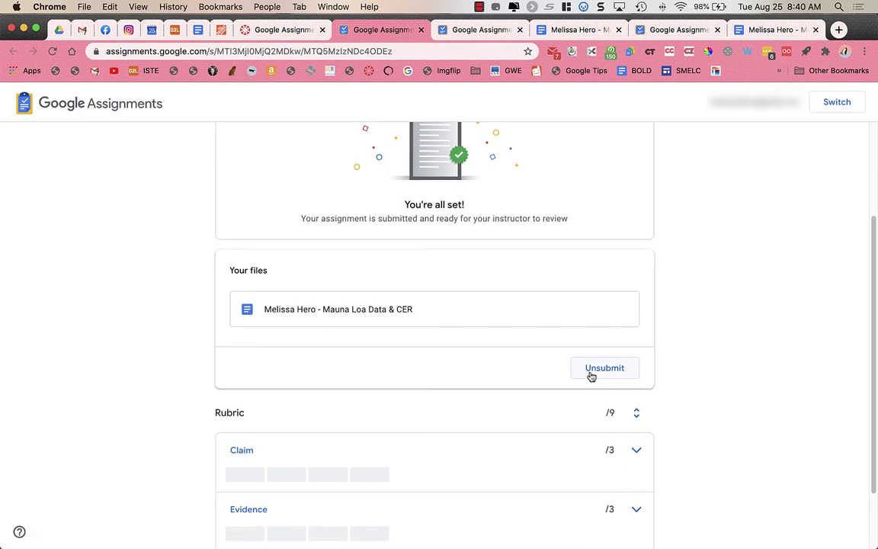
pyautogui.scroll(3, 592, 375)
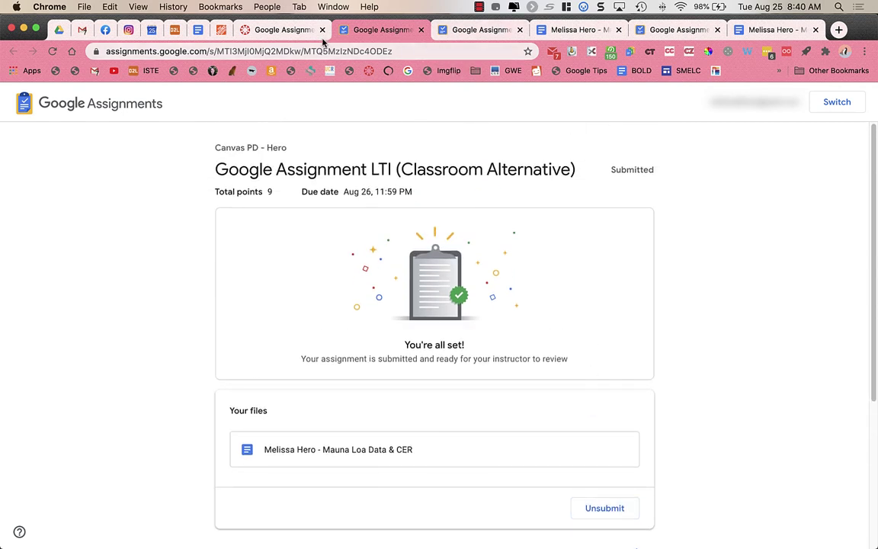
# Go back to the Canvas assignment page and scroll the embedded panel, which still shows Assigned
pyautogui.click(288, 31)
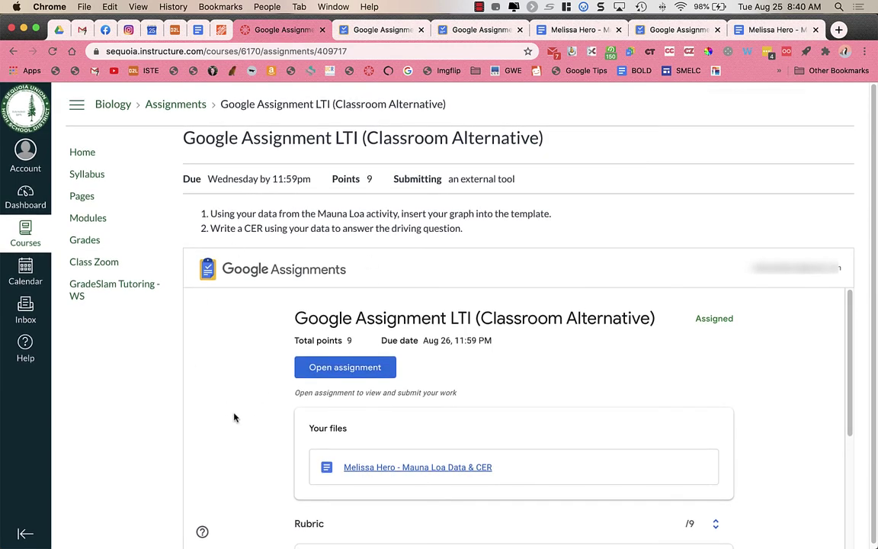
pyautogui.scroll(-5, 234, 417)
pyautogui.scroll(5, 235, 417)
# Open the returned assignment from the 'Assignment returned' e-mail, showing the 6/9 grade and feedback
pyautogui.click(347, 369)
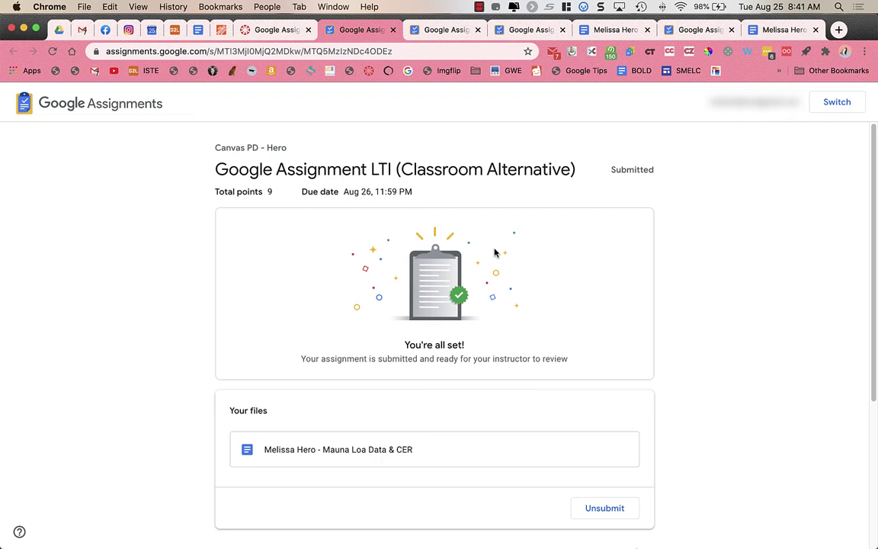
pyautogui.click(478, 7)
pyautogui.click(486, 23)
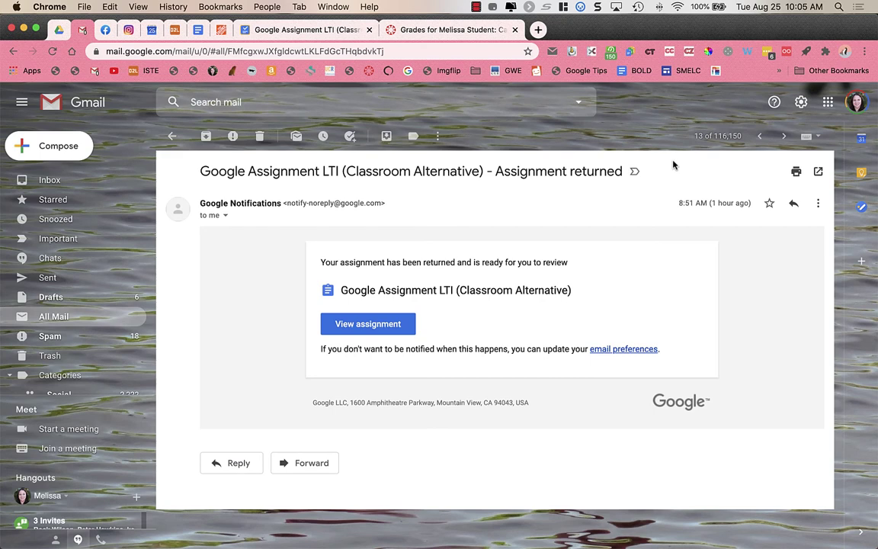
pyautogui.click(389, 330)
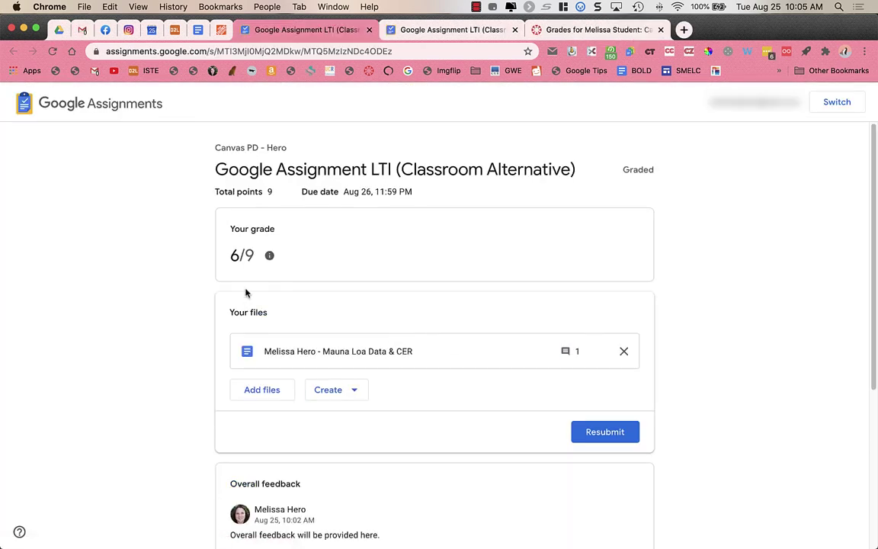
# Expand the rubric's Claim criterion to see its levels, rated Below Standard at 1/3
pyautogui.scroll(-2, 278, 328)
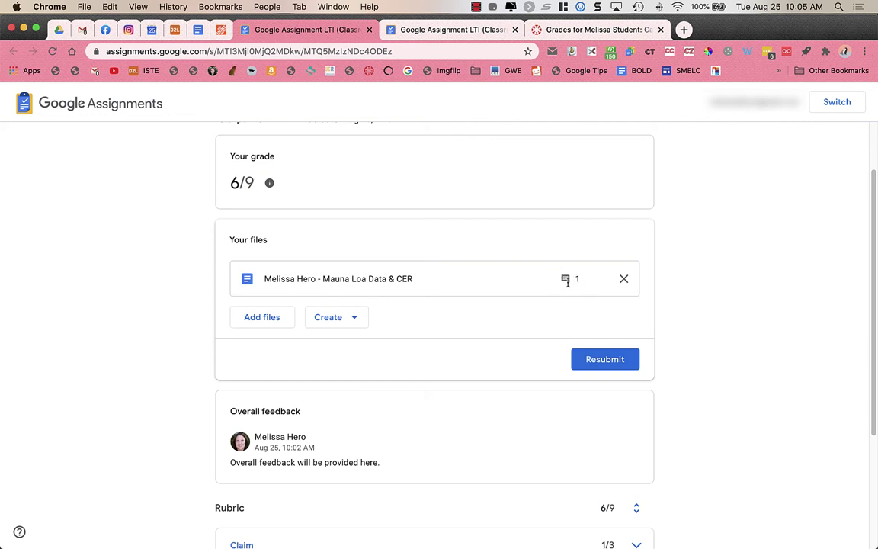
pyautogui.scroll(-5, 567, 281)
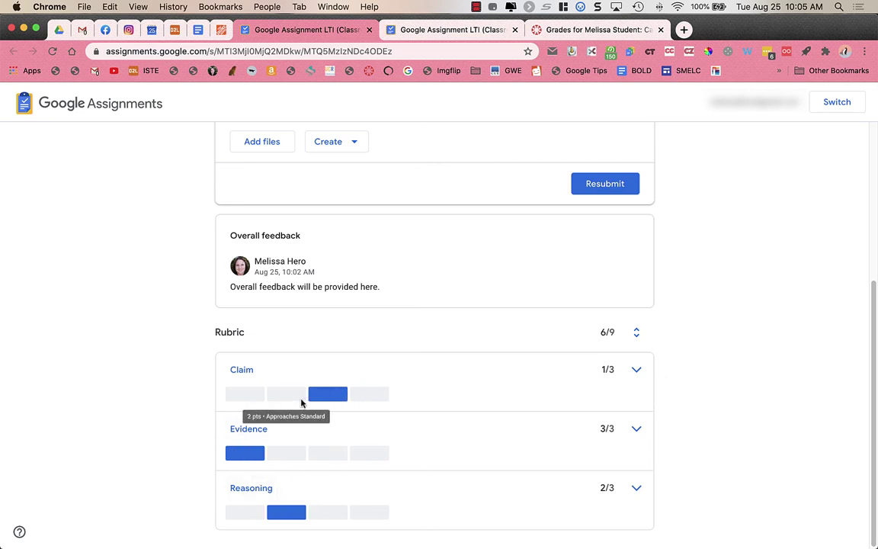
pyautogui.click(637, 372)
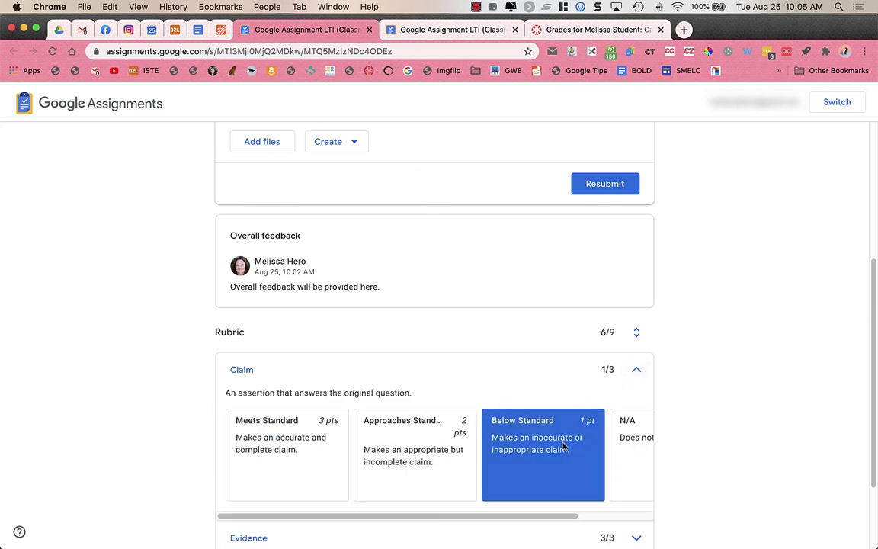
pyautogui.hscroll(2, 564, 448)
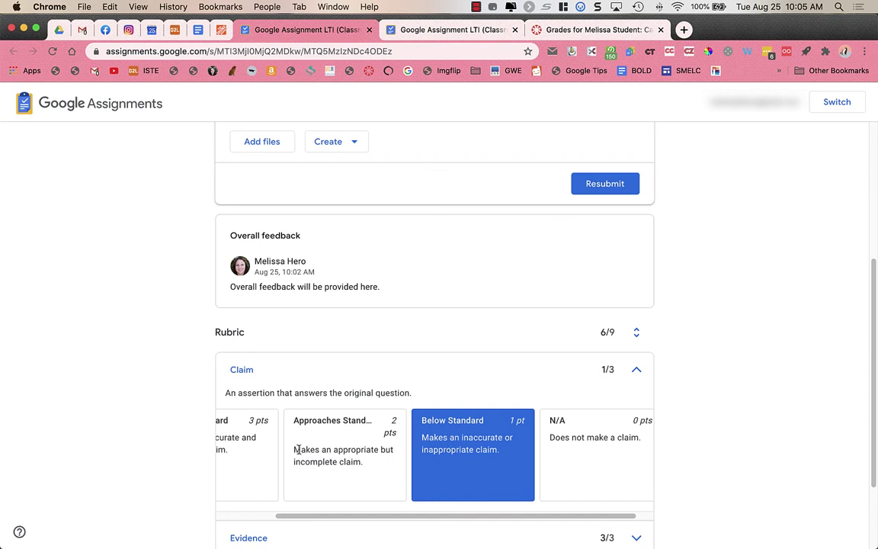
pyautogui.scroll(-3, 814, 379)
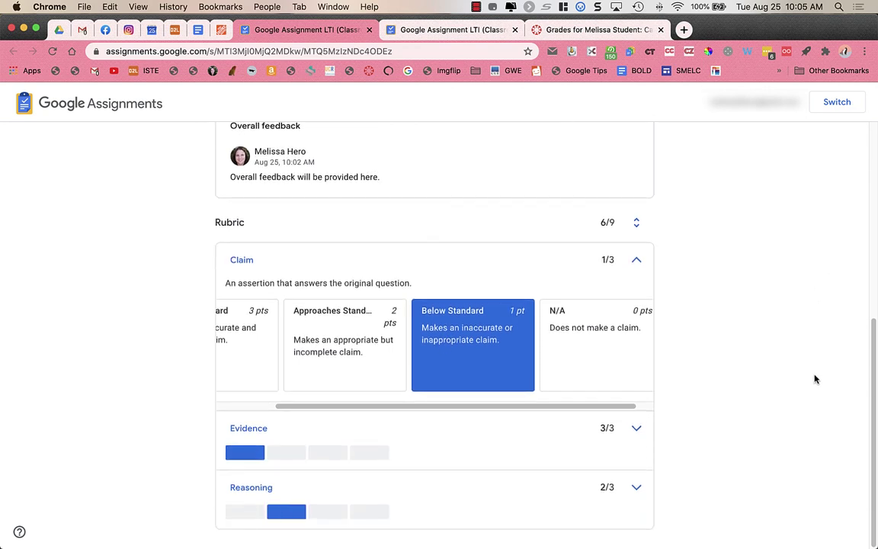
pyautogui.scroll(7, 302, 463)
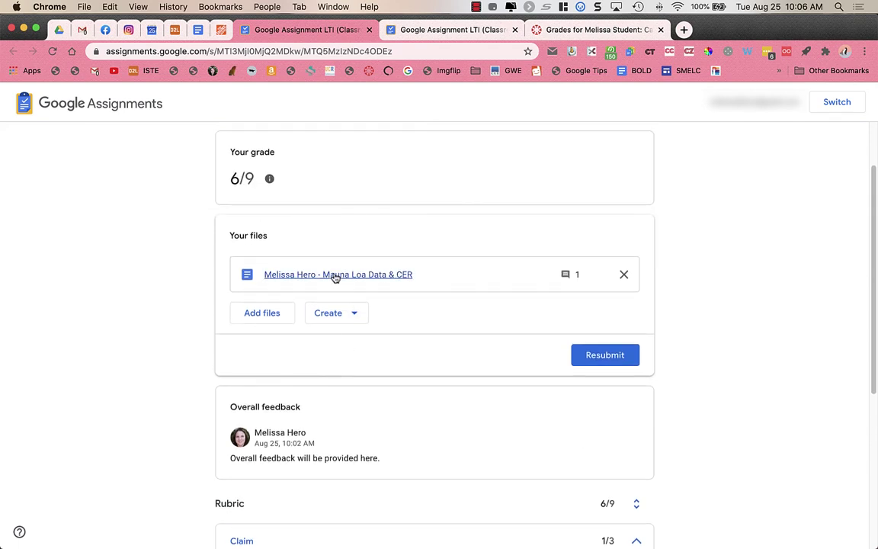
# Open the Mauna Loa Data & CER document and bring the teacher's feedback comment into focus
pyautogui.click(336, 276)
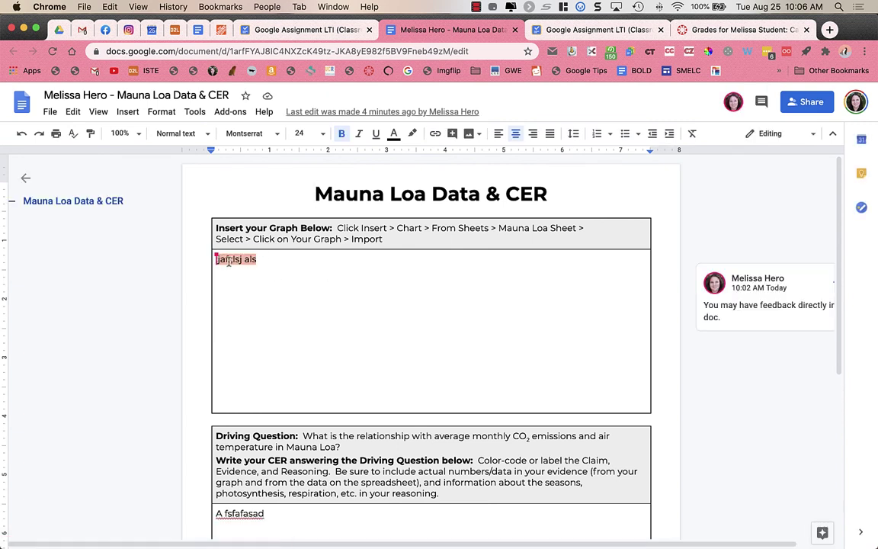
pyautogui.click(751, 305)
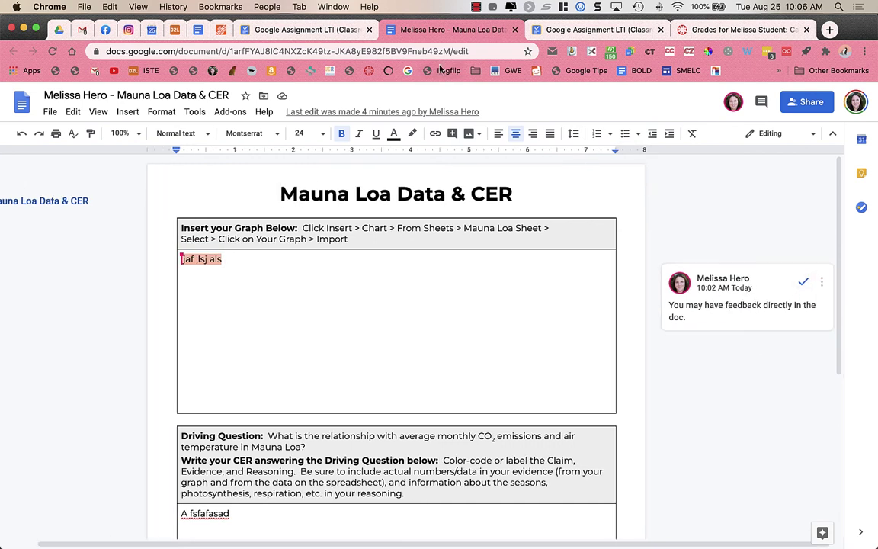
# Find the 6/9 grade for Google Assignment LTI (Classroom Alternative) and open its Submission Details
pyautogui.click(729, 30)
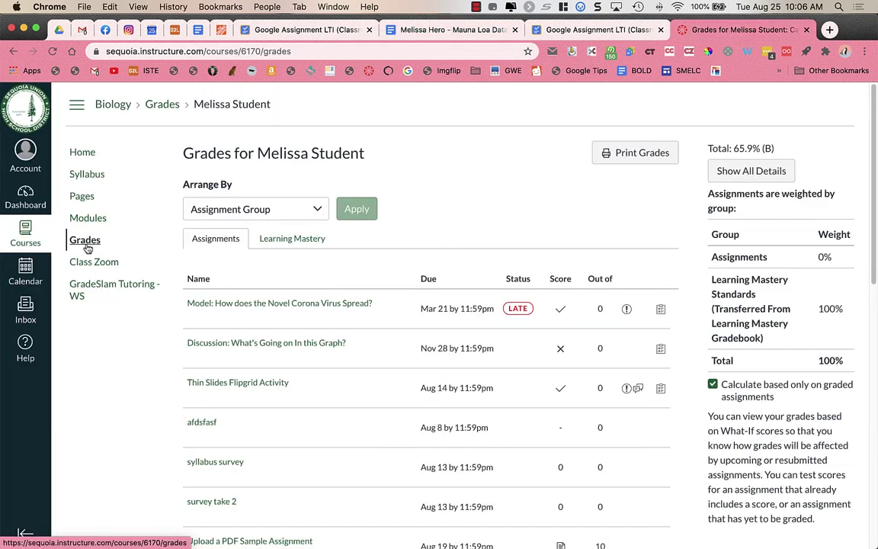
pyautogui.scroll(-5, 213, 298)
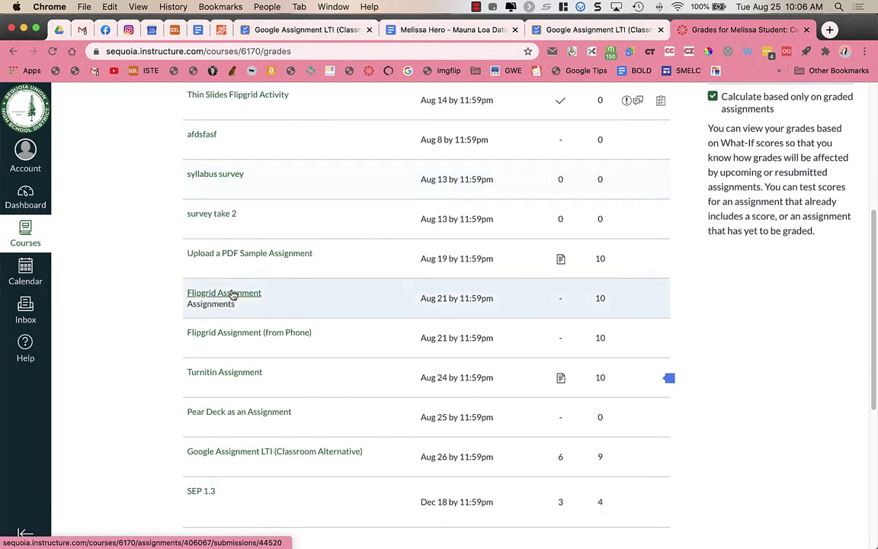
pyautogui.scroll(-2, 229, 392)
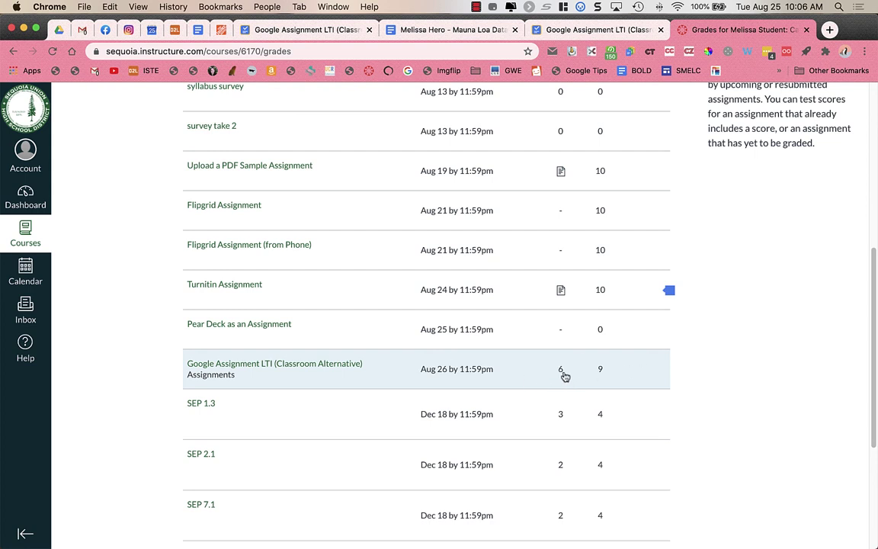
pyautogui.click(326, 366)
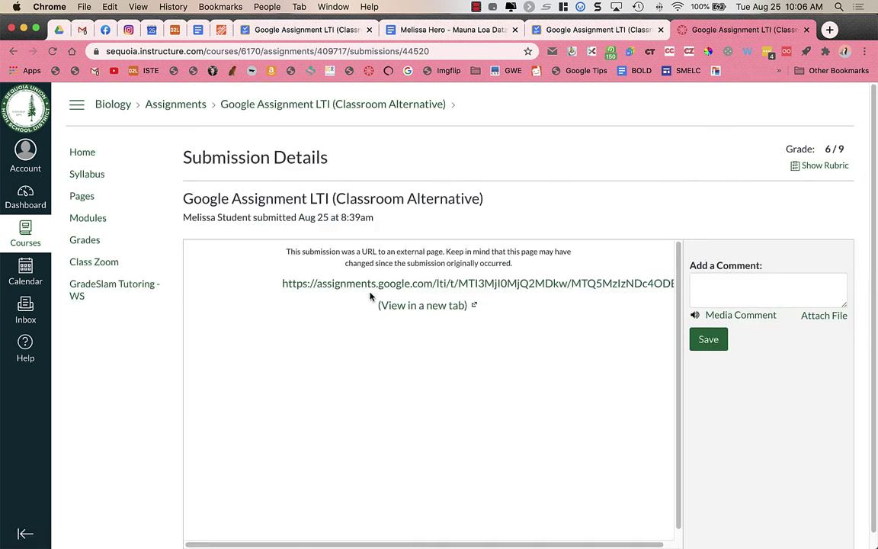
# View the graded submission in a new tab: Claim 1/3, Evidence 3/3, Reasoning 2/3
pyautogui.click(418, 306)
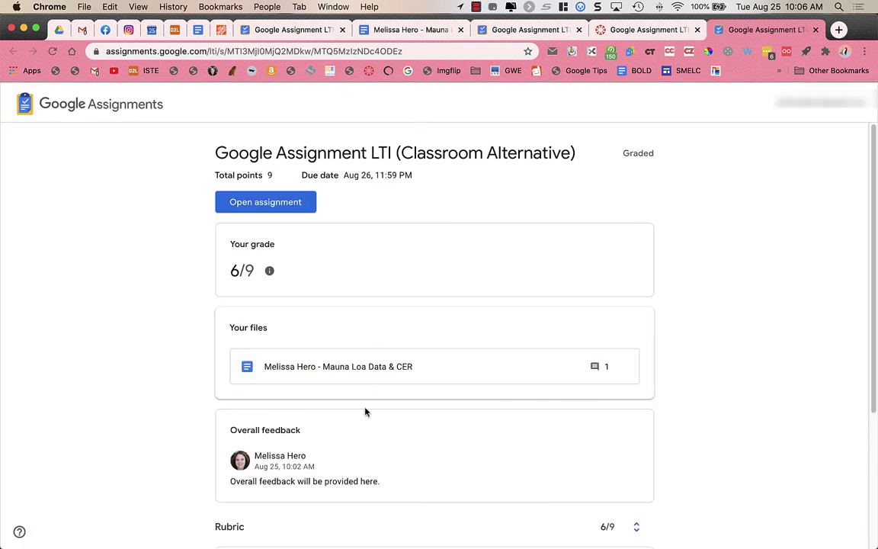
pyautogui.scroll(-3, 365, 412)
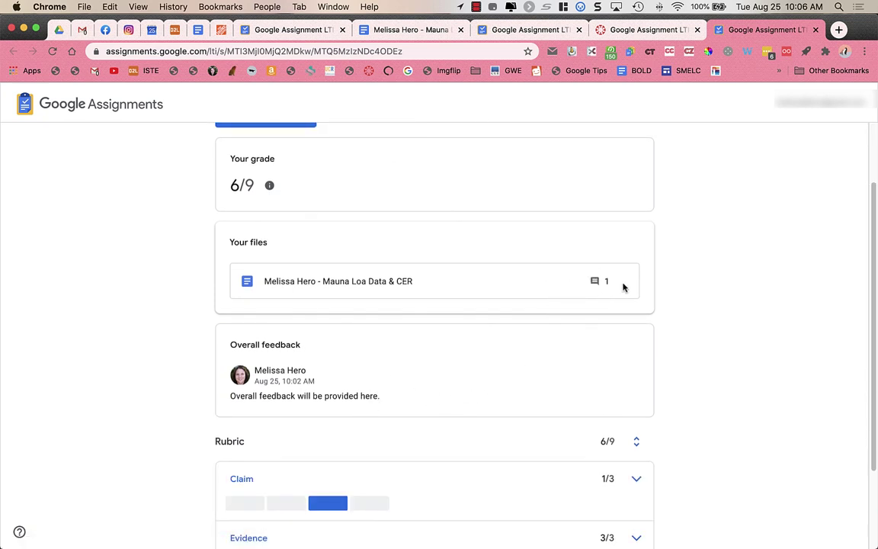
pyautogui.scroll(-3, 620, 286)
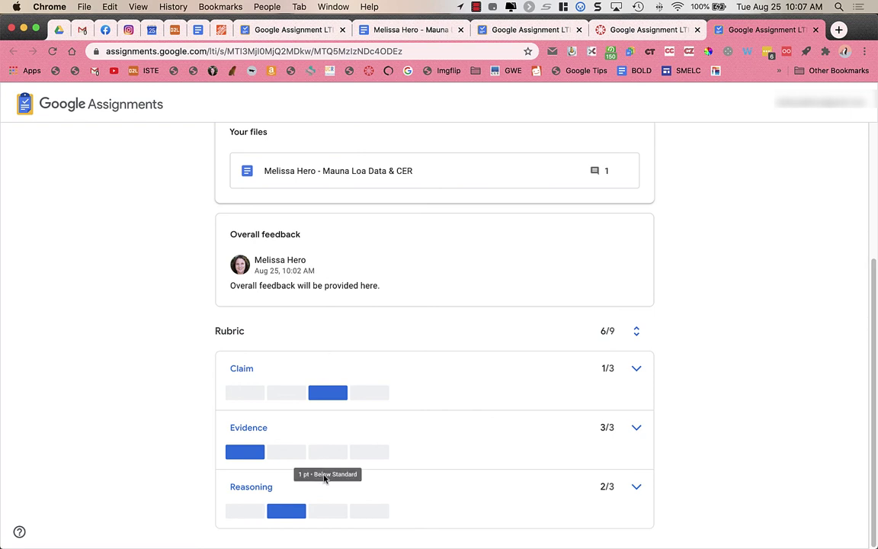